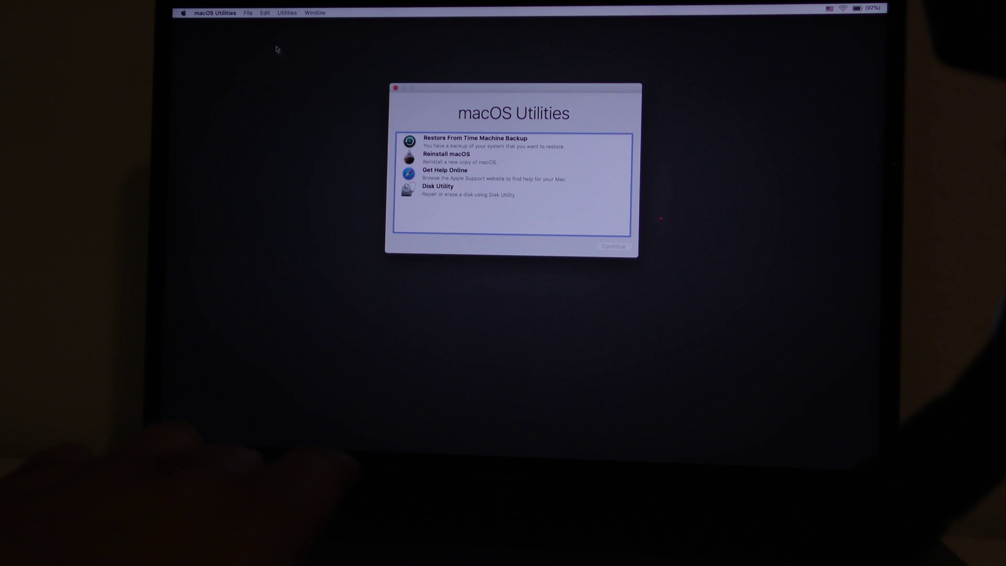
Launch Terminal from the Utilities menu in macOS Recovery.
left_click(287, 13)
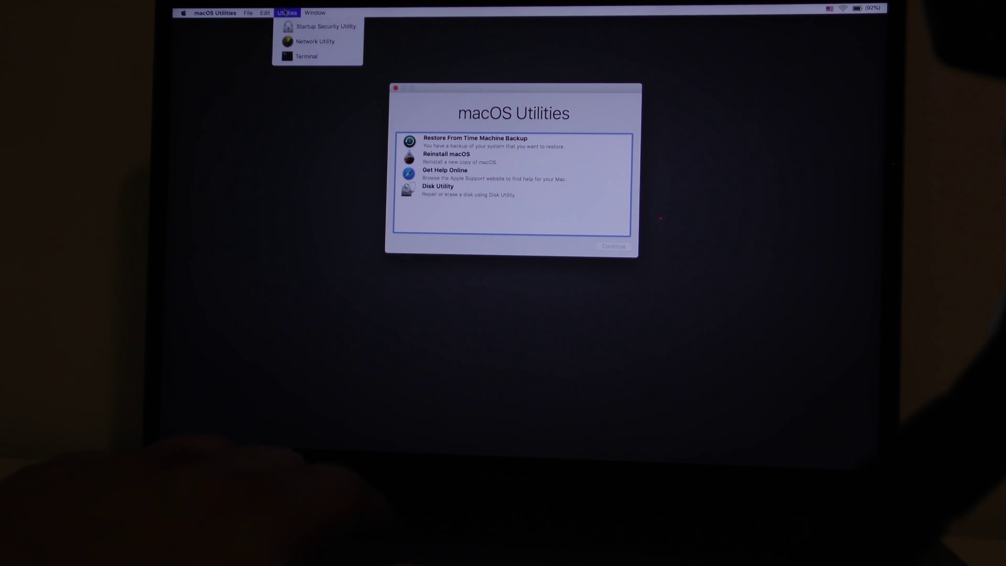
left_click(307, 57)
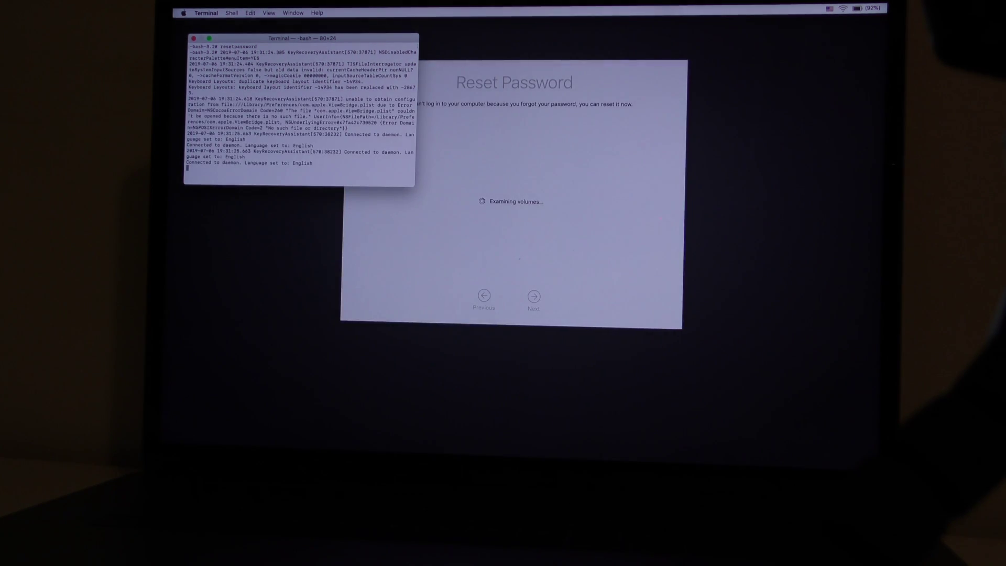
Bring the Reset Password assistant forward and begin entering the new password.
left_click(512, 187)
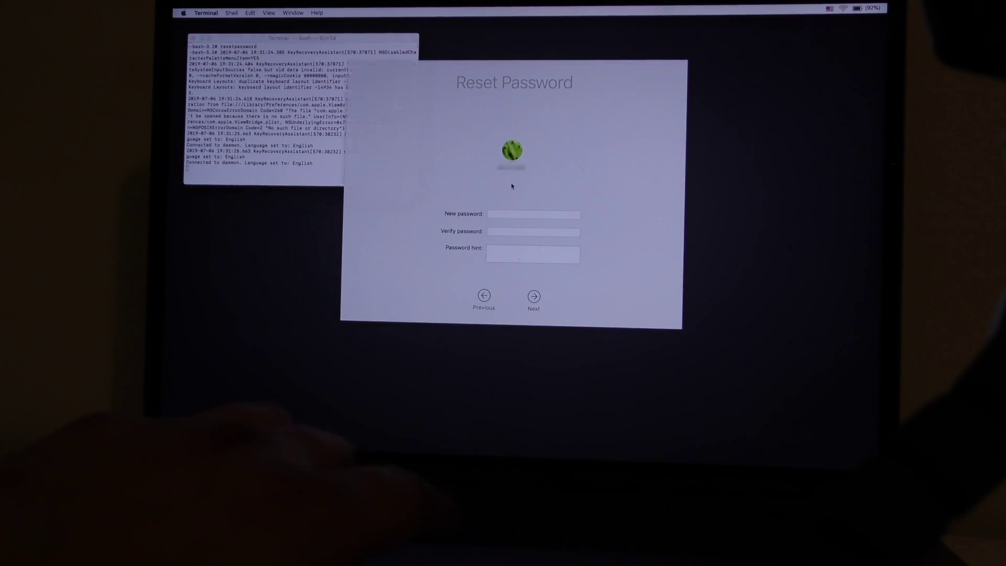
left_click(511, 214)
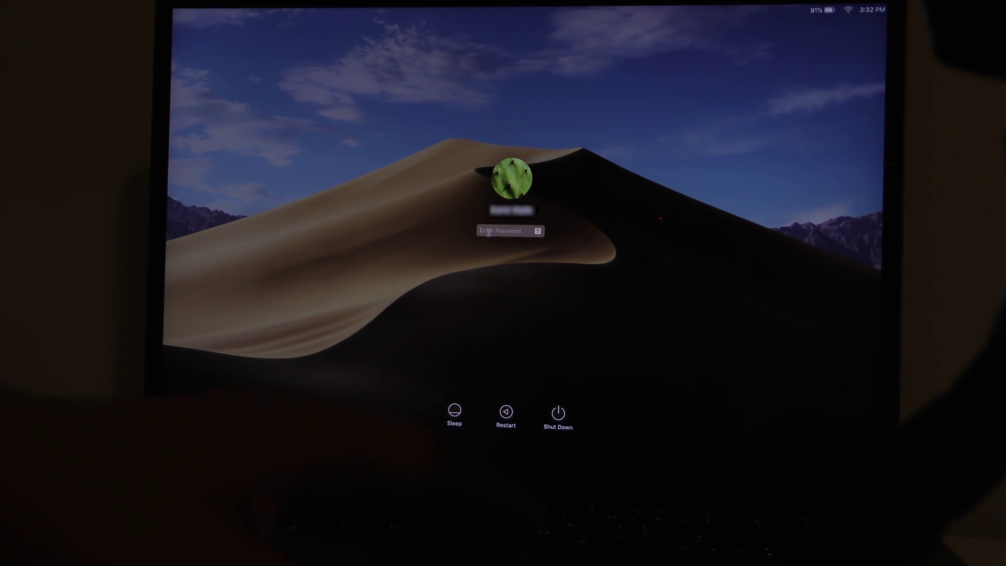
type("••••")
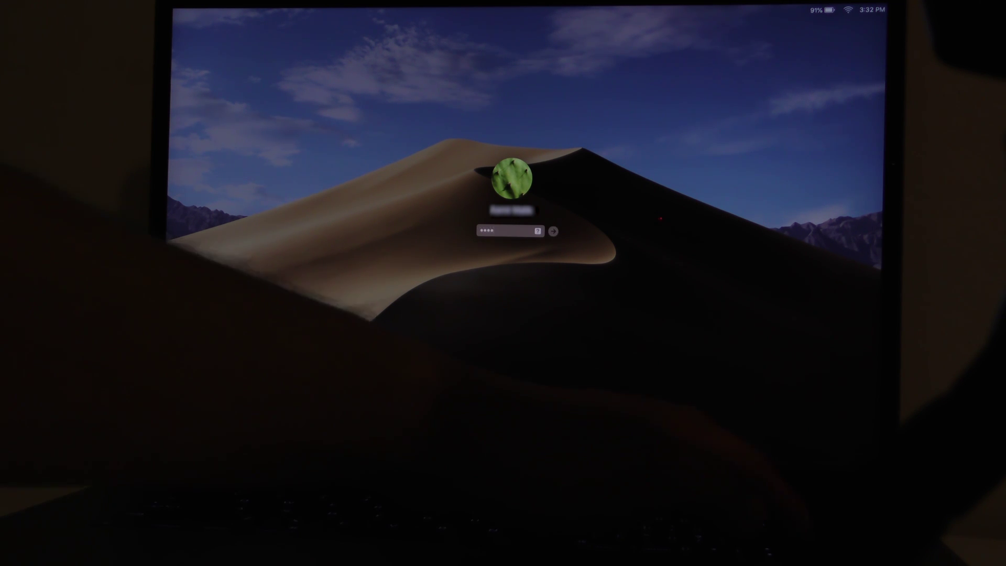
Submit the new password at the login window to sign in.
key("Return")
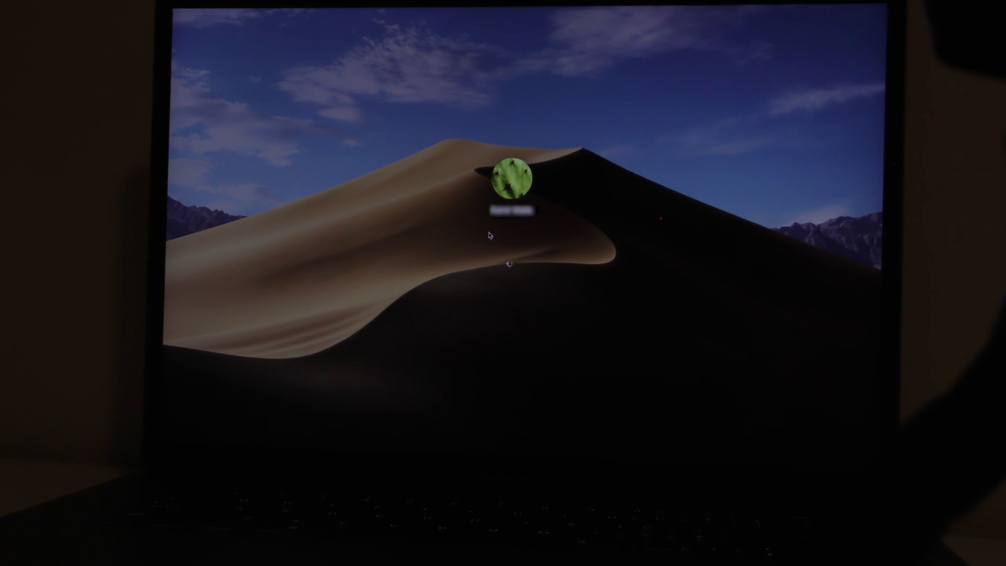